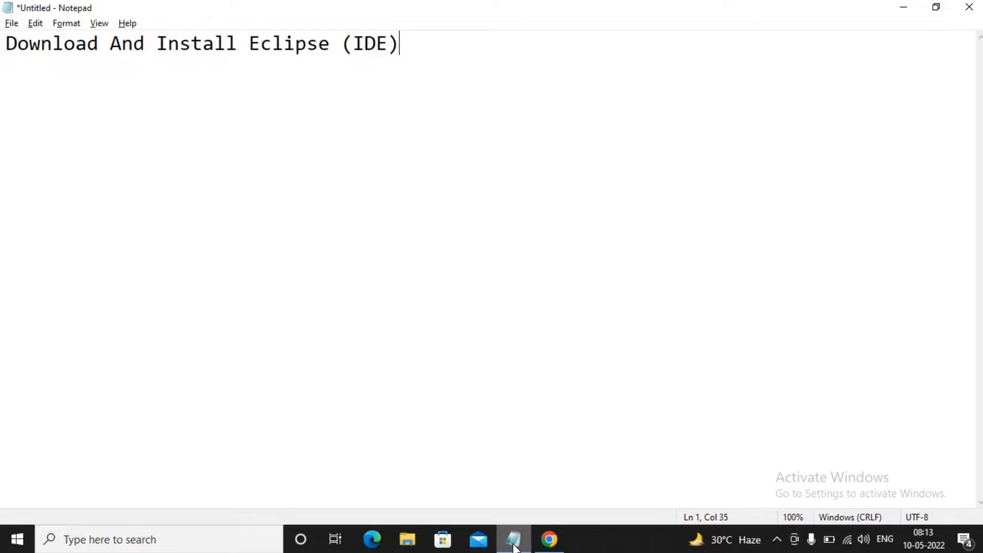
Switch to Chrome, go to google.co.in and search for "eclipse download"
{"action": "left_click", "coordinate": [549, 541]}
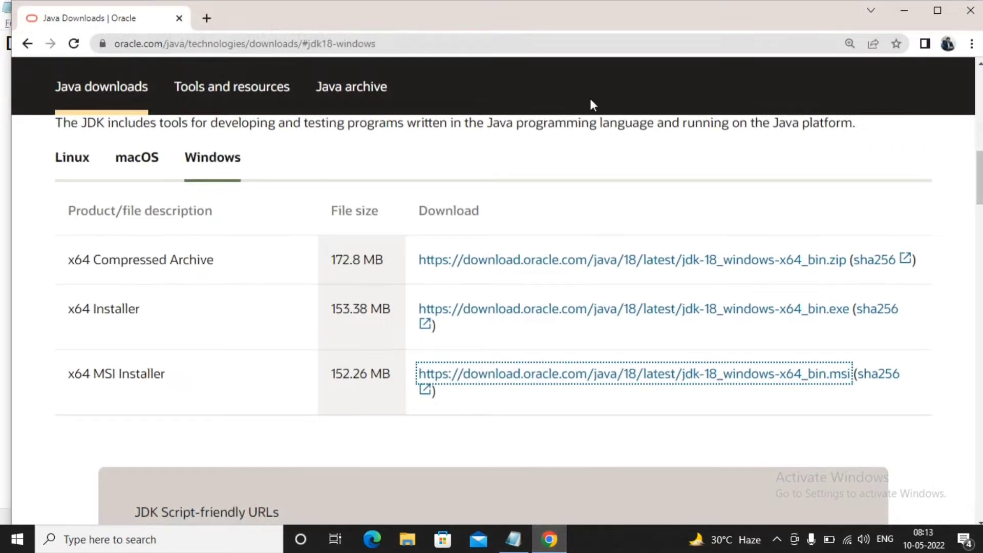
{"action": "left_click", "coordinate": [556, 45]}
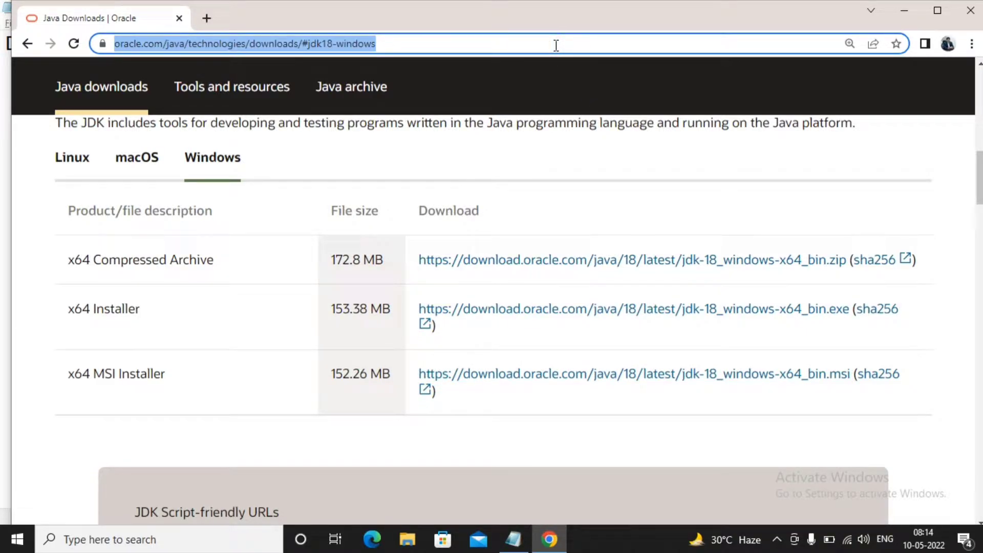
{"action": "type", "text": "google.co.in"}
{"action": "key", "text": "Return"}
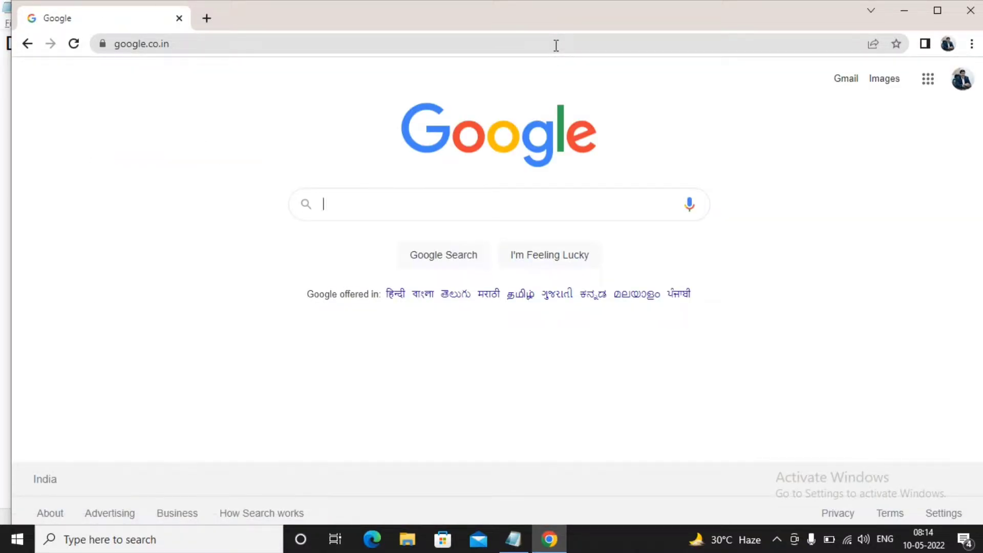
{"action": "type", "text": "eclip"}
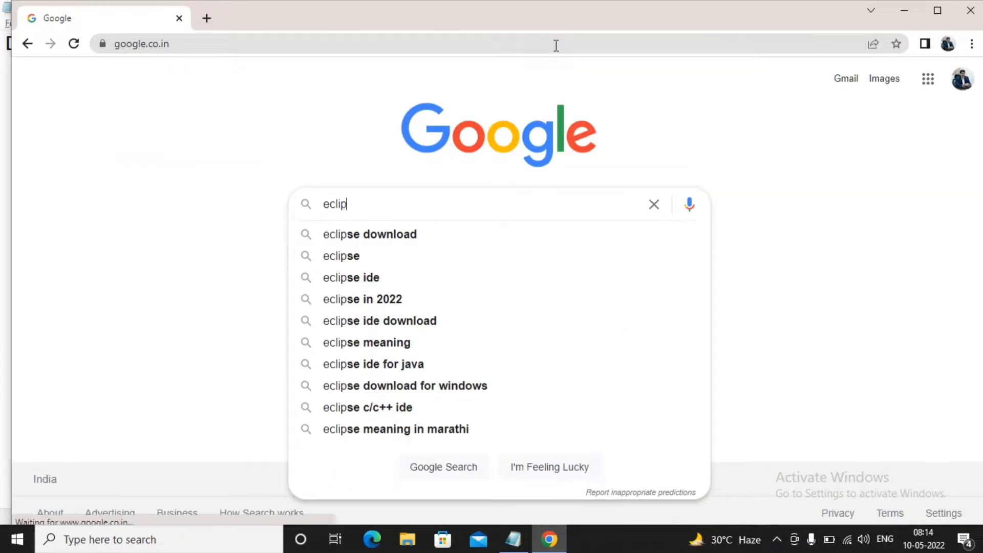
{"action": "key", "text": "Down"}
{"action": "key", "text": "Return"}
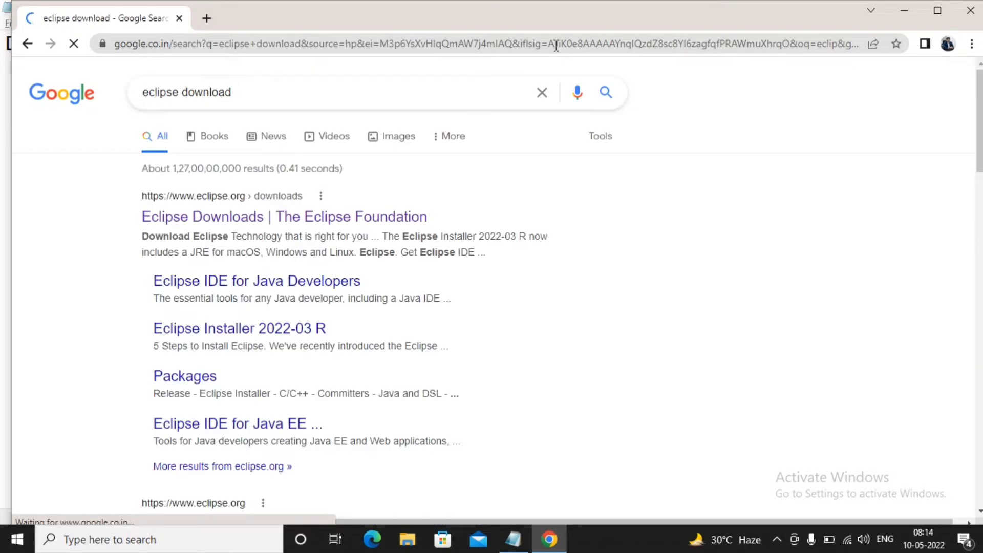
Download the installer eclipse-inst-jre-win64.exe from the Eclipse Foundation downloads page and allow the site's cookies
{"action": "left_click", "coordinate": [201, 221]}
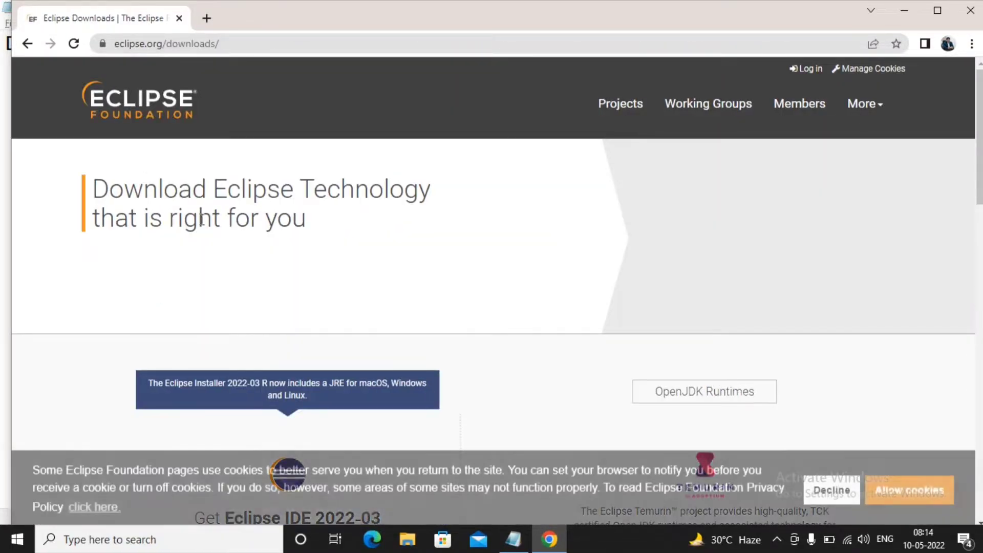
{"action": "left_click", "coordinate": [52, 267]}
{"action": "scroll", "coordinate": [53, 271], "scroll_direction": "down", "scroll_amount": 5}
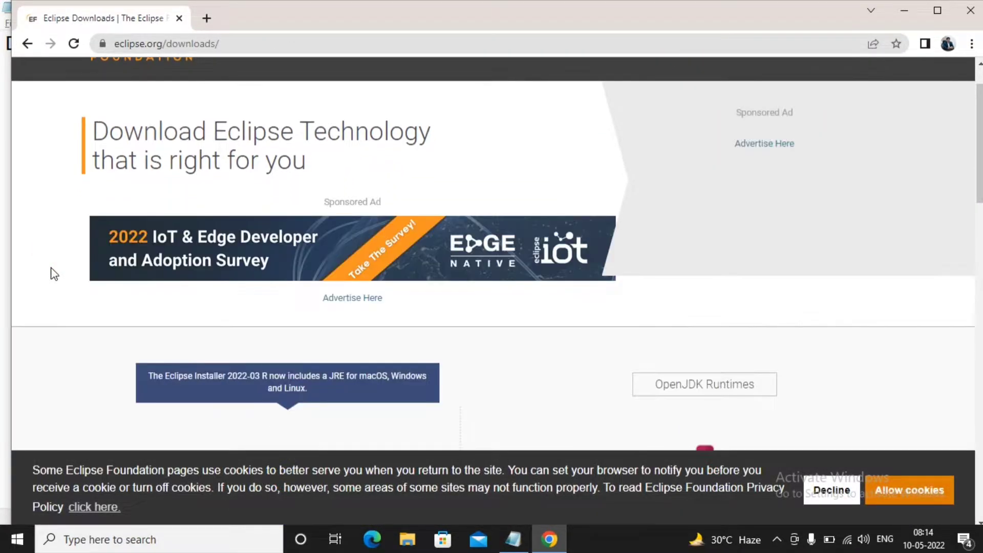
{"action": "left_click", "coordinate": [306, 361]}
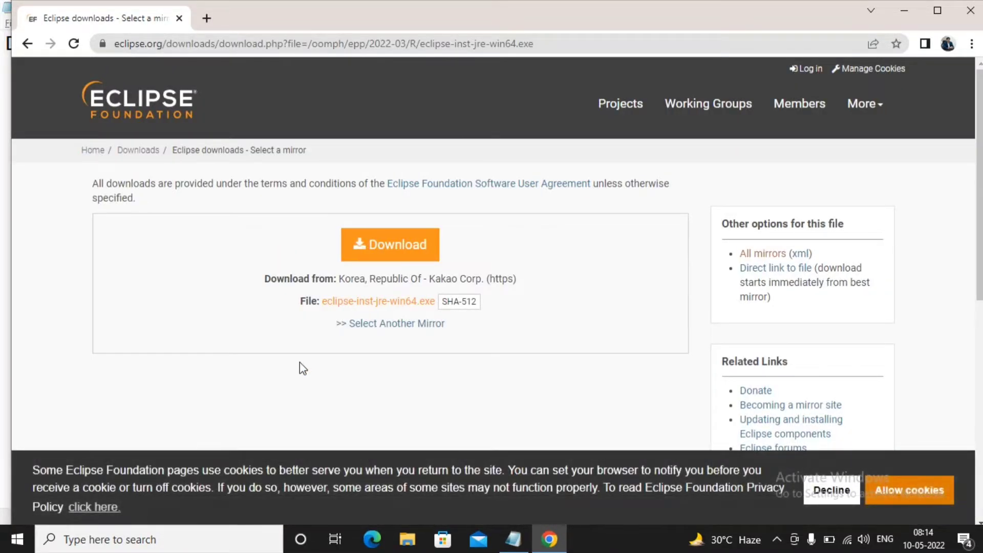
{"action": "left_click", "coordinate": [399, 253]}
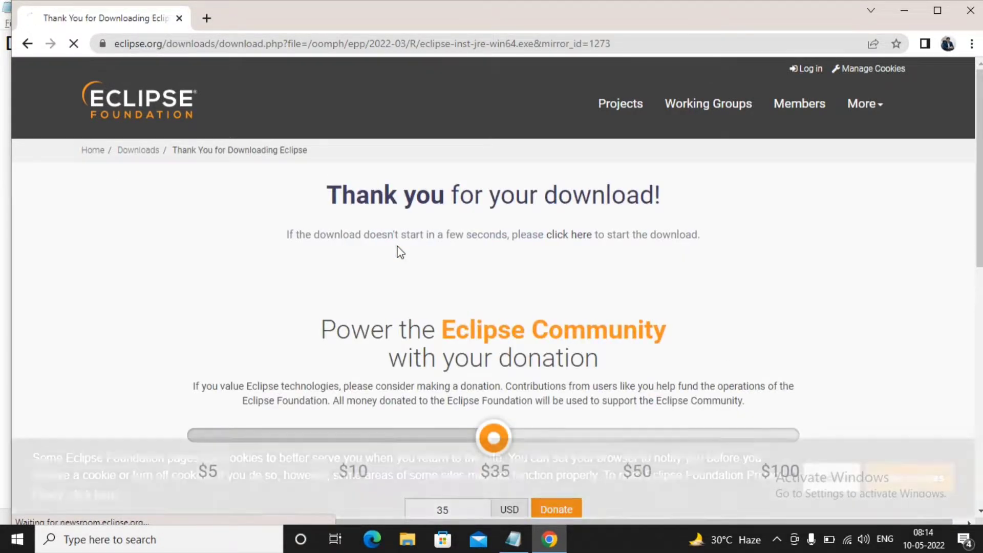
{"action": "left_click", "coordinate": [925, 10]}
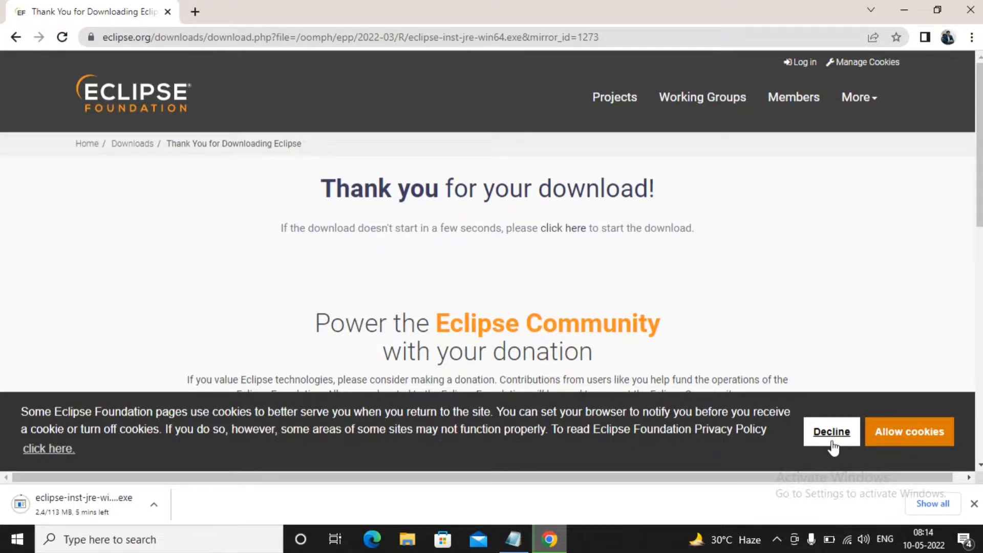
{"action": "left_click", "coordinate": [888, 435]}
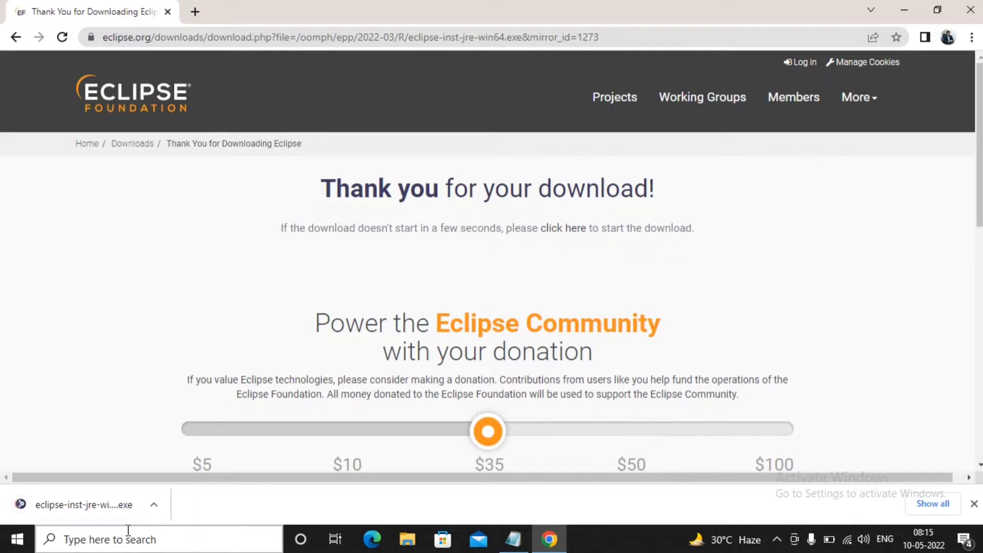
Run the downloaded Eclipse installer, look through its packages and choose Eclipse IDE for Enterprise Java and Web Developers
{"action": "left_click", "coordinate": [91, 511]}
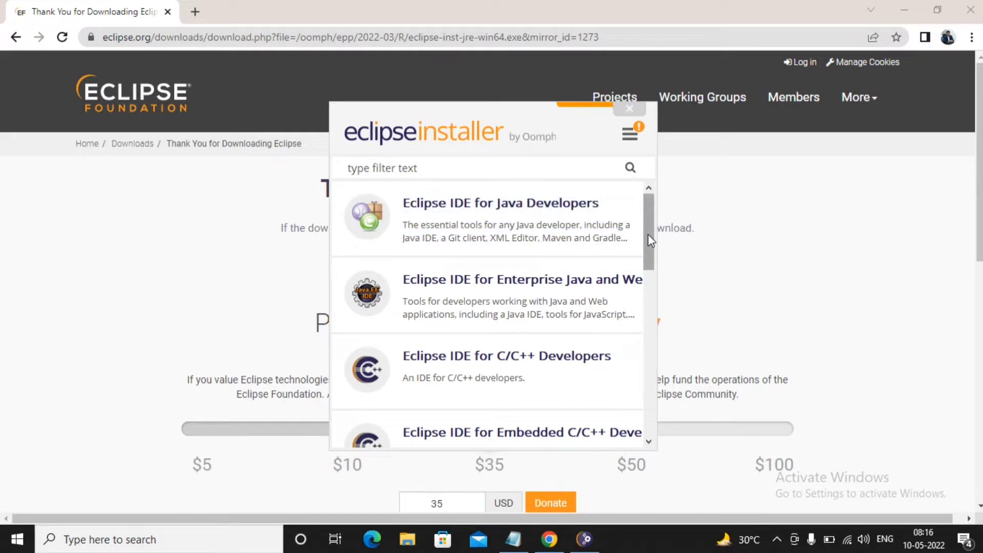
{"action": "left_click_drag", "start_coordinate": [648, 235], "coordinate": [653, 251]}
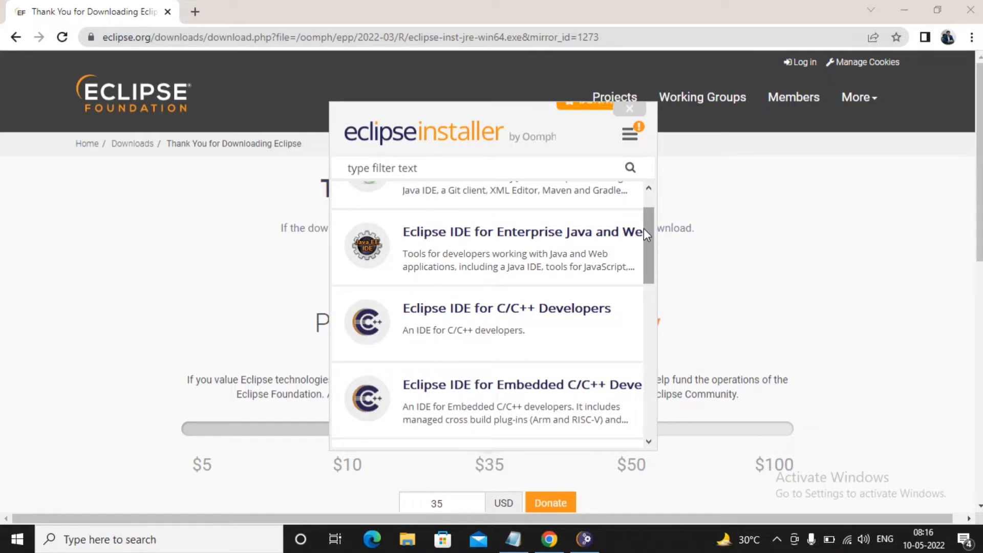
{"action": "left_click_drag", "start_coordinate": [643, 229], "coordinate": [657, 318]}
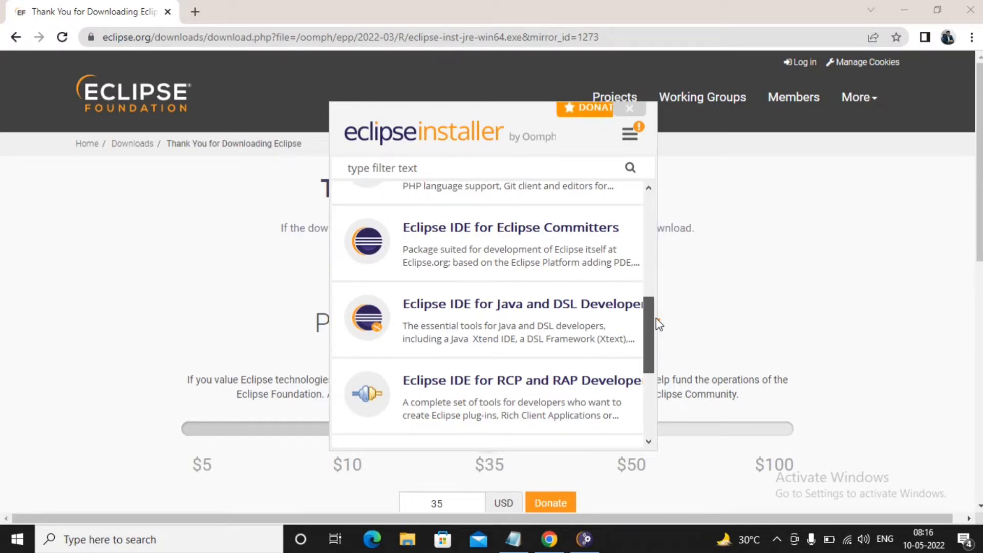
{"action": "left_click_drag", "start_coordinate": [656, 318], "coordinate": [660, 217]}
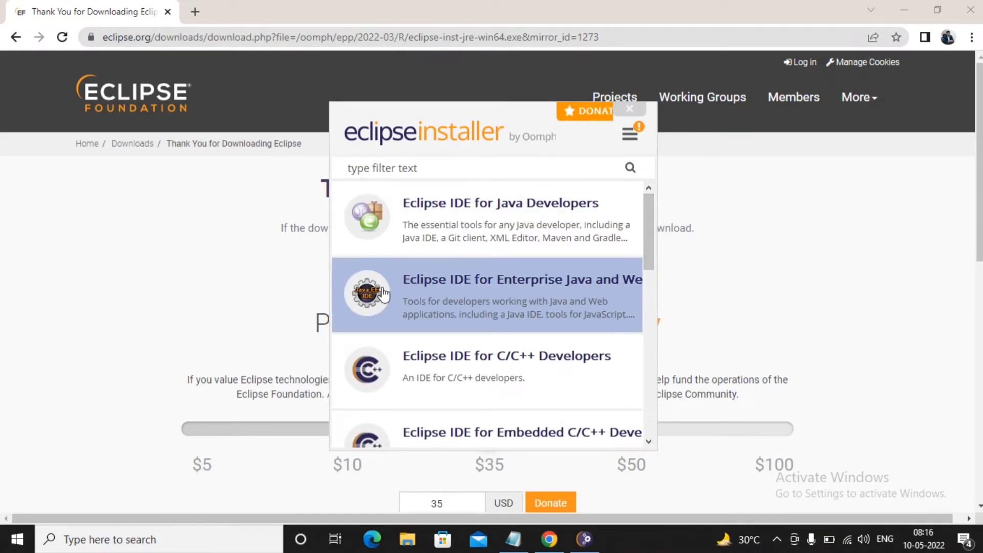
{"action": "left_click", "coordinate": [566, 293]}
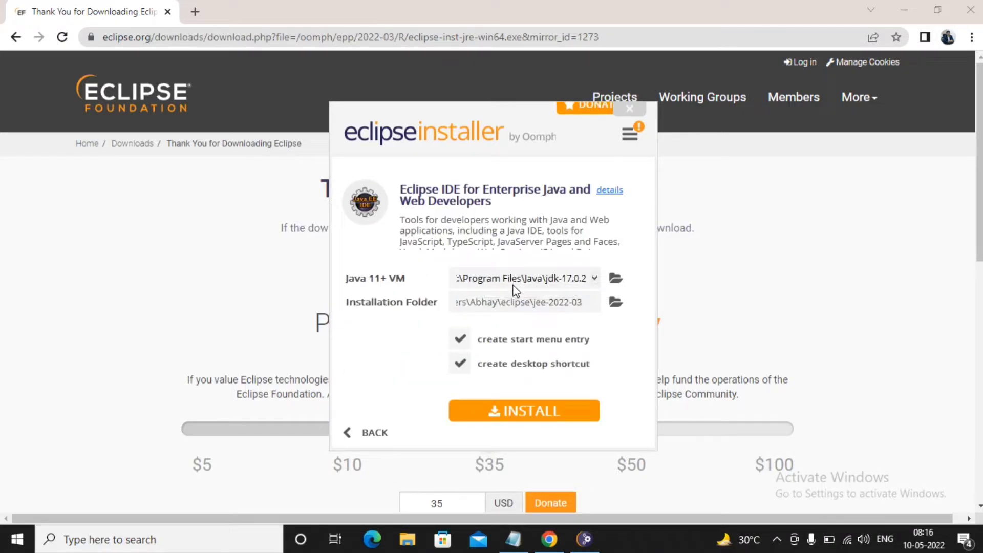
Set the Java 11+ VM to C:\Program Files\Java\jdk-18.0.1 and start the installation
{"action": "left_click", "coordinate": [595, 280]}
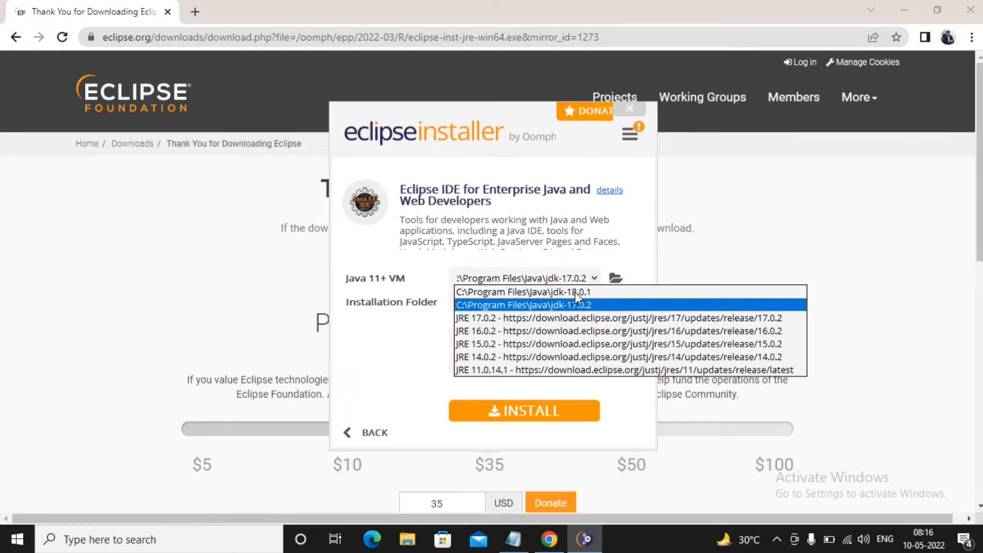
{"action": "left_click", "coordinate": [576, 292]}
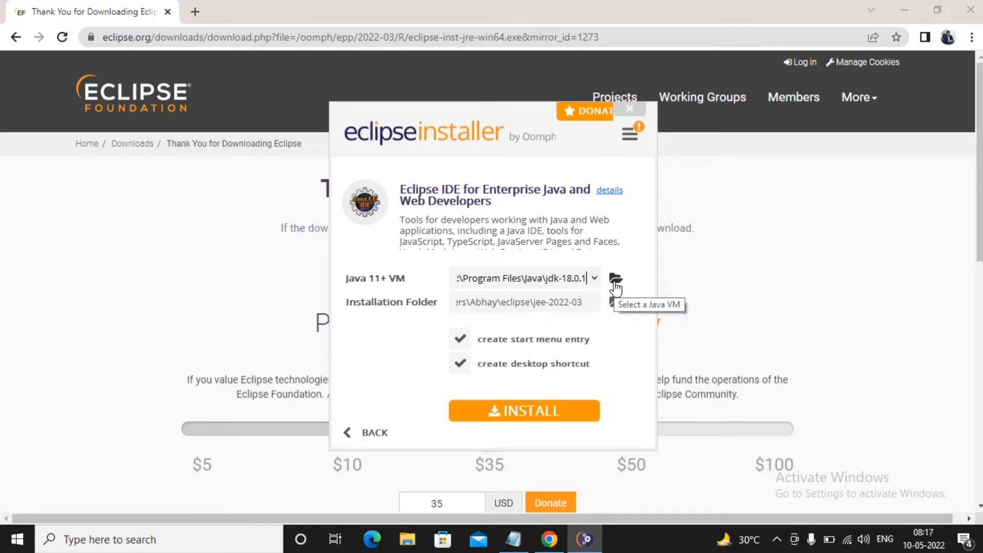
{"action": "left_click", "coordinate": [528, 412]}
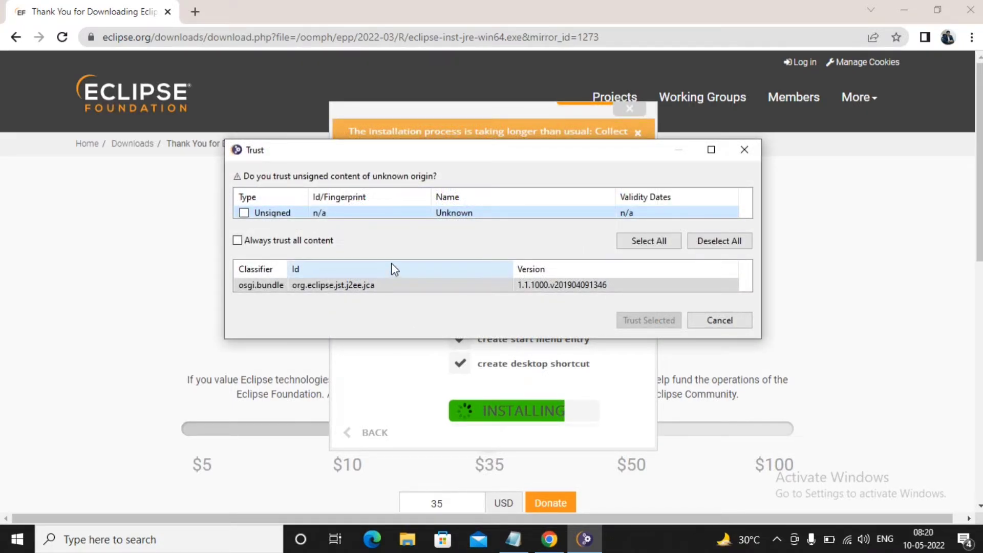
Mark all the unsigned content of unknown origin as trusted and continue the installation
{"action": "left_click", "coordinate": [244, 213]}
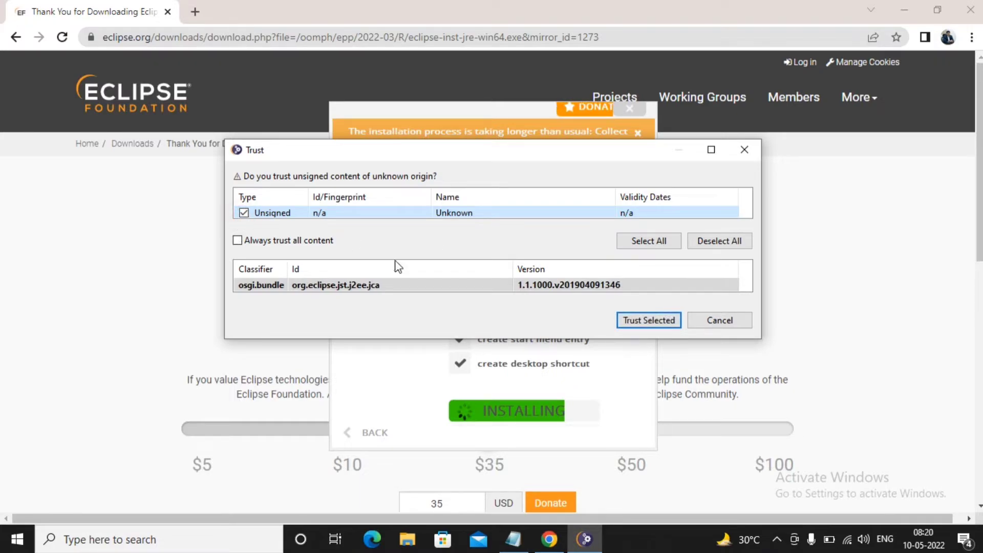
{"action": "left_click", "coordinate": [652, 245]}
{"action": "left_click", "coordinate": [642, 327]}
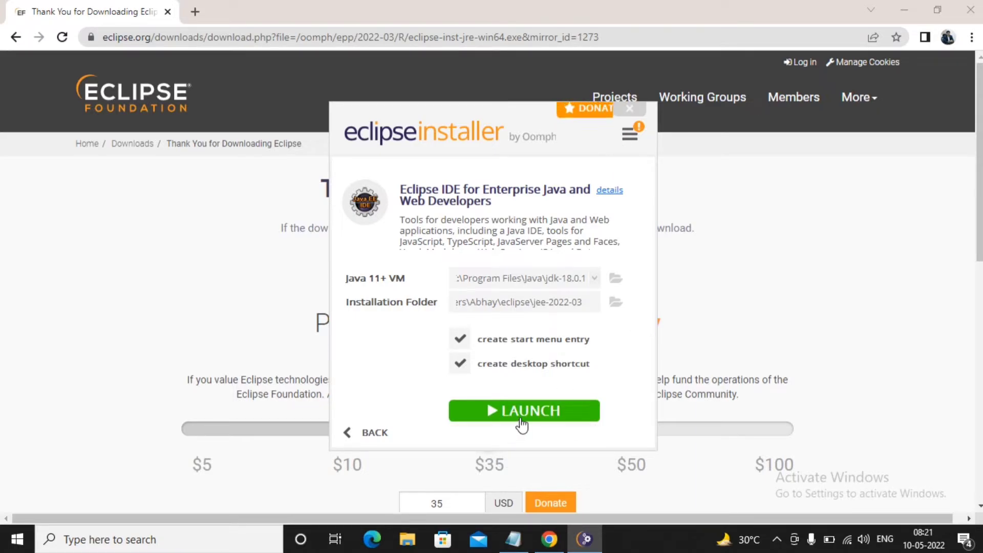
Exit the installer without launching Eclipse and minimize the browser and Notepad windows to reach the desktop
{"action": "left_click", "coordinate": [632, 109]}
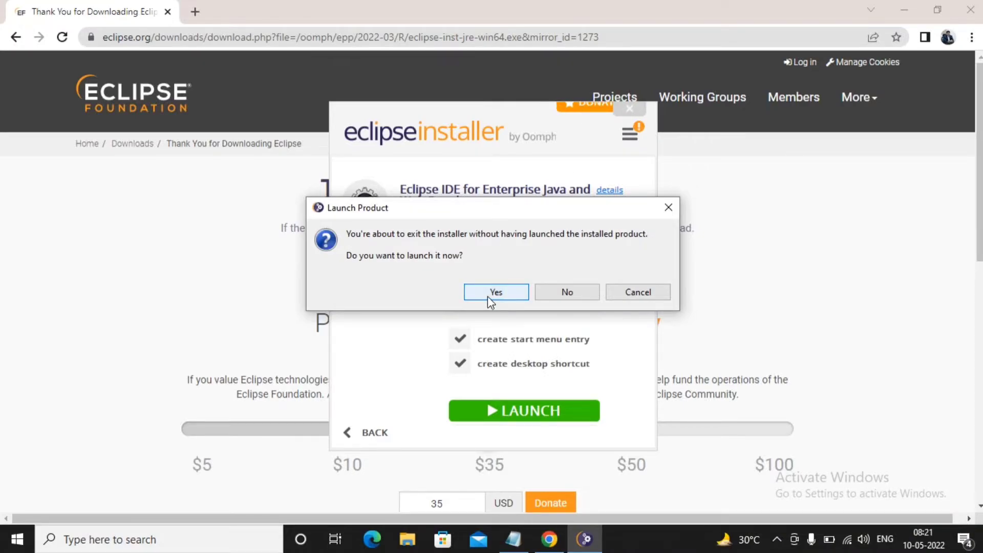
{"action": "left_click", "coordinate": [559, 291]}
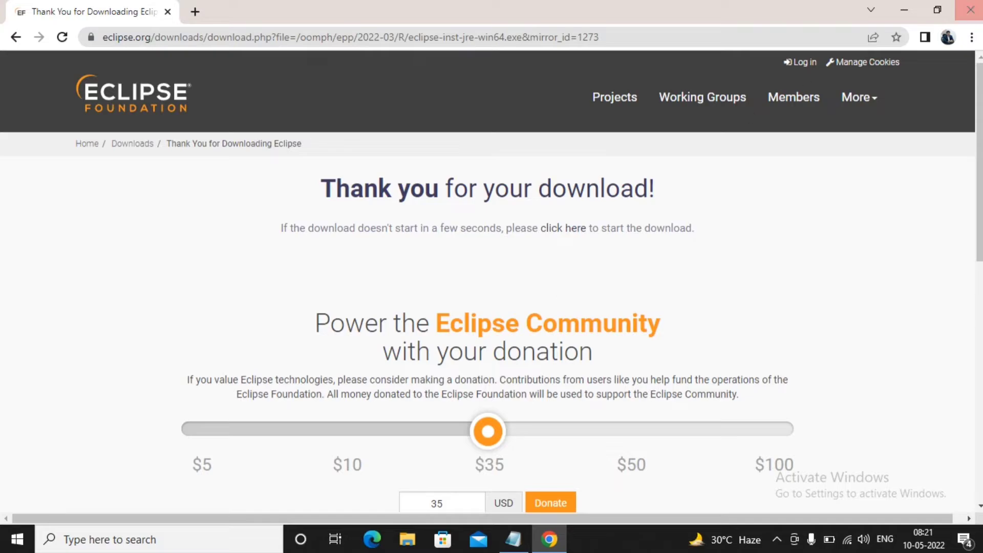
{"action": "left_click", "coordinate": [902, 9]}
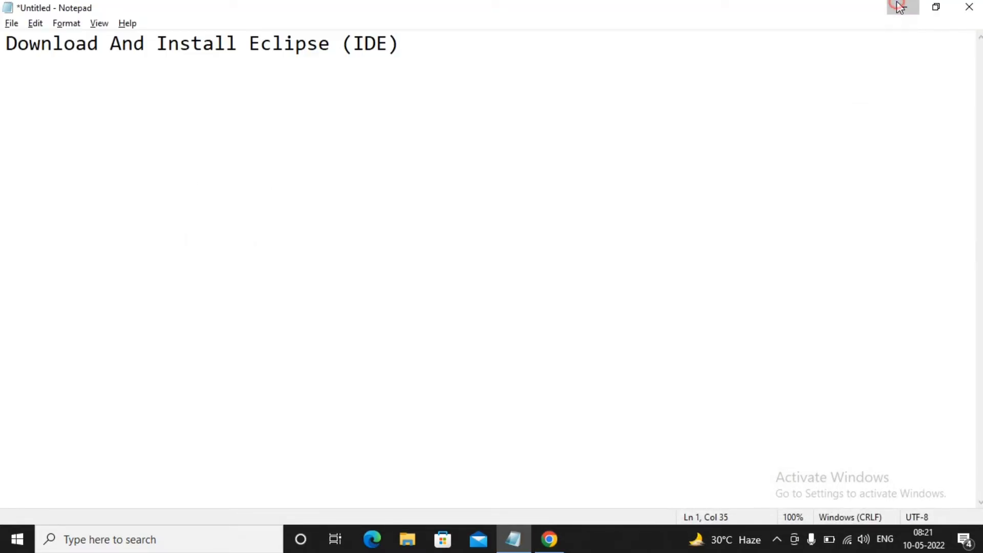
{"action": "left_click", "coordinate": [900, 7]}
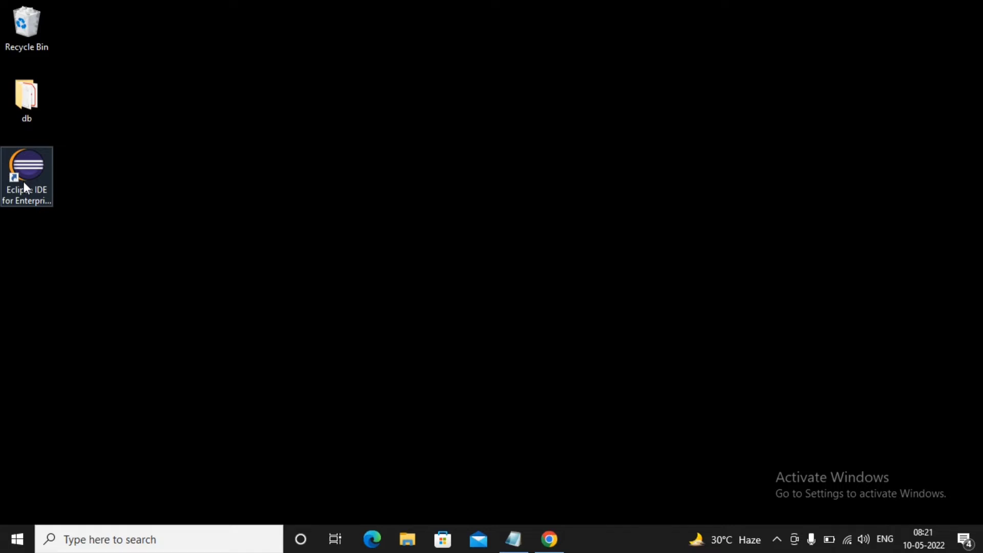
Check the Start menu for the Eclipse entry, and start Eclipse IDE from its desktop shortcut
{"action": "key", "text": "super"}
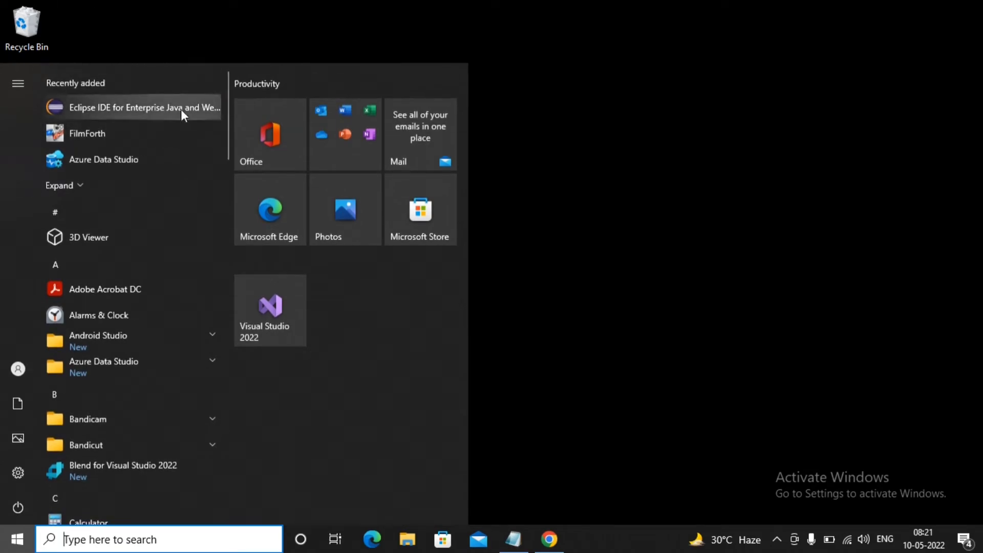
{"action": "left_click", "coordinate": [235, 6]}
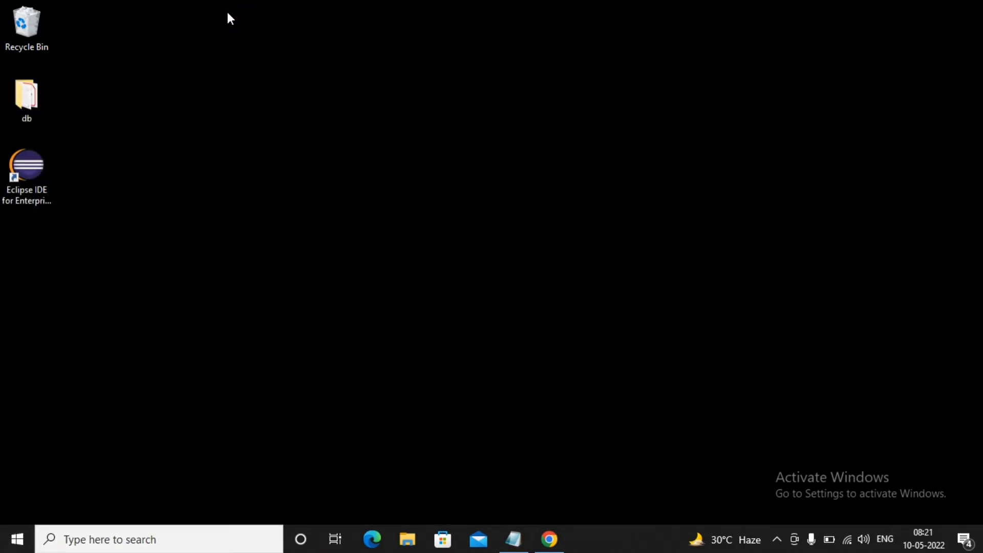
{"action": "left_click", "coordinate": [39, 162]}
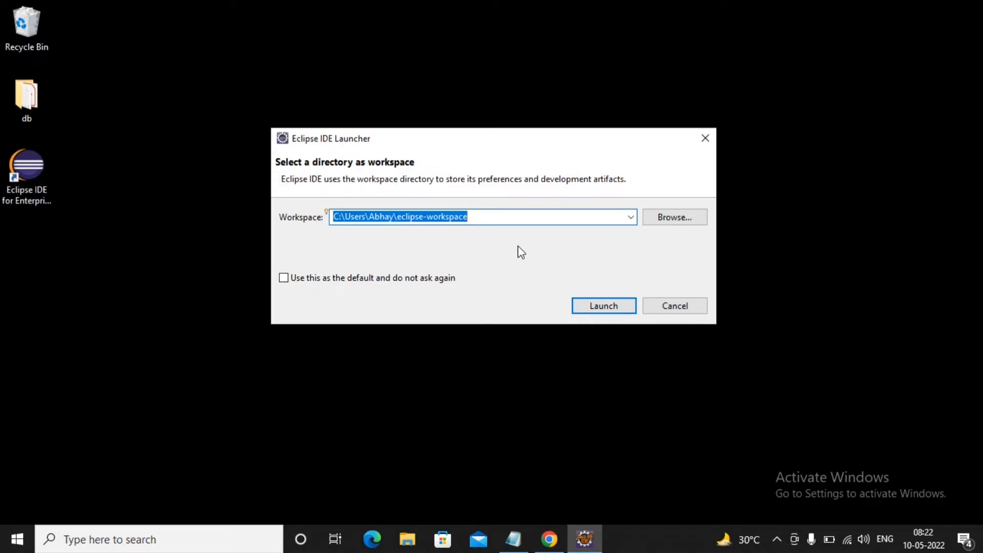
Browse for a workspace directory and create a new folder inside eclipse-workspace, named with the owner's first name followed by WorkSpace
{"action": "left_click", "coordinate": [632, 218]}
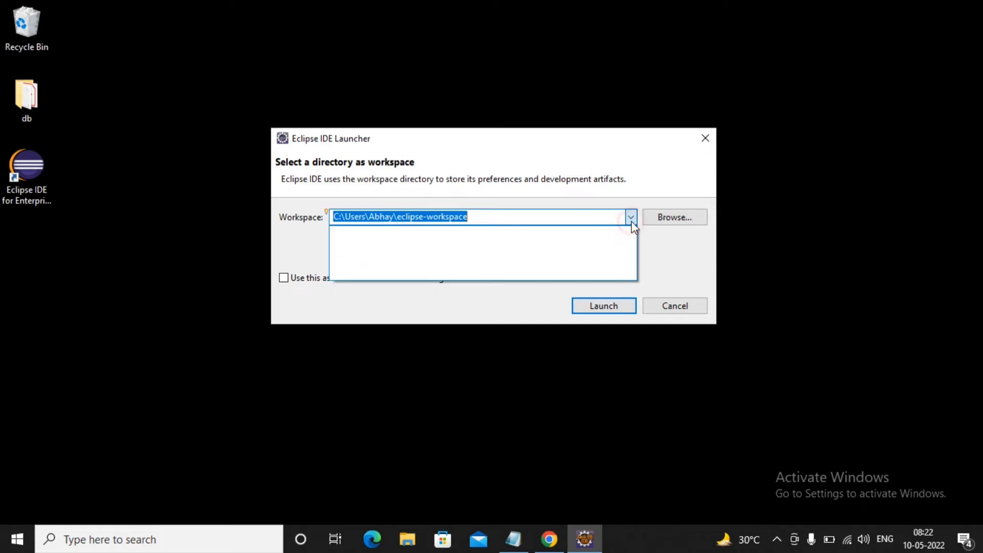
{"action": "left_click", "coordinate": [633, 226]}
{"action": "left_click", "coordinate": [684, 217]}
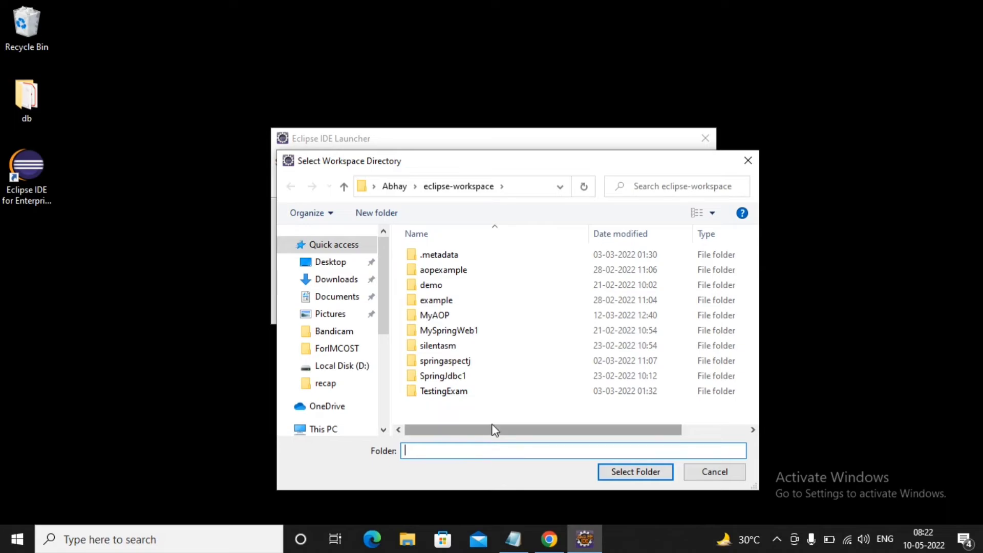
{"action": "right_click", "coordinate": [442, 414]}
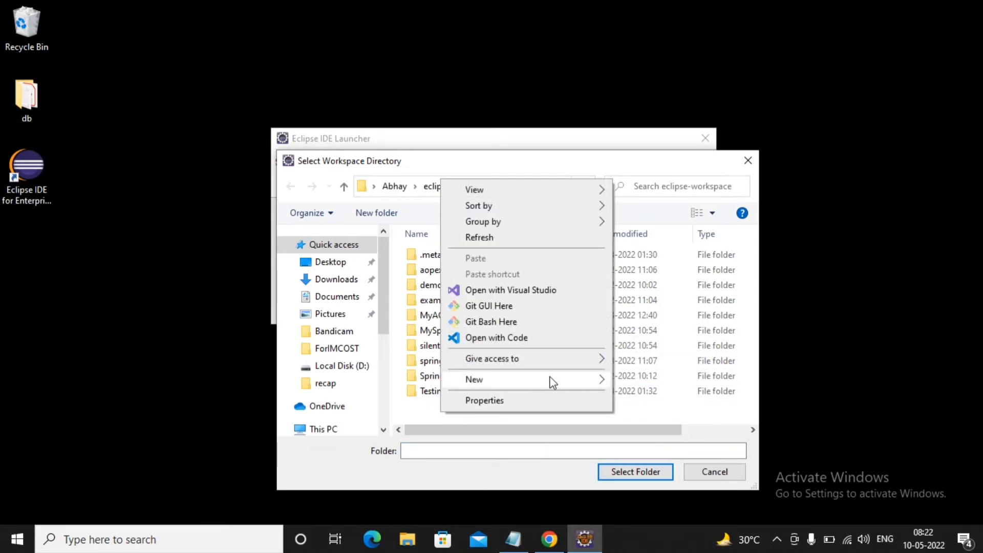
{"action": "mouse_move", "coordinate": [550, 379]}
{"action": "left_click", "coordinate": [679, 217]}
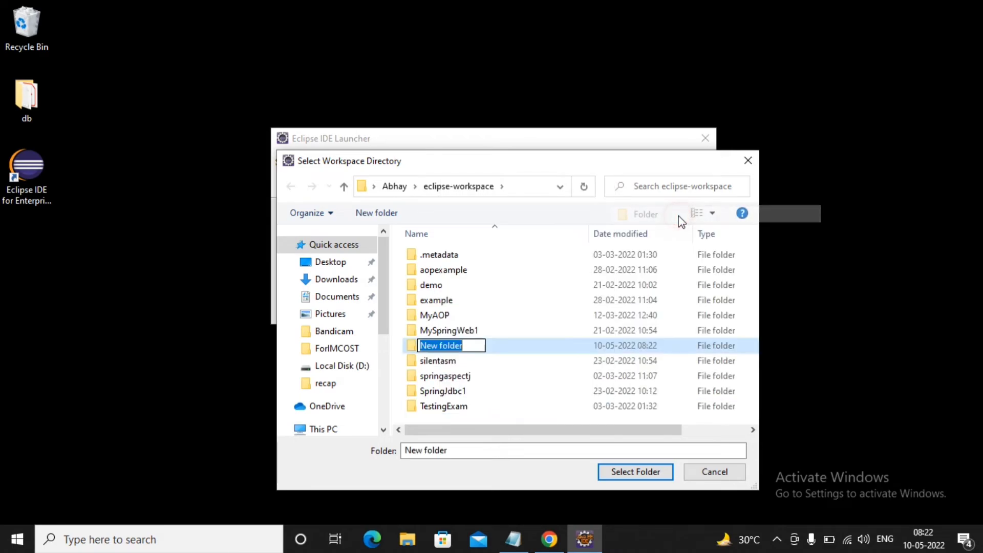
{"action": "type", "text": "M"}
{"action": "key", "text": "BackSpace"}
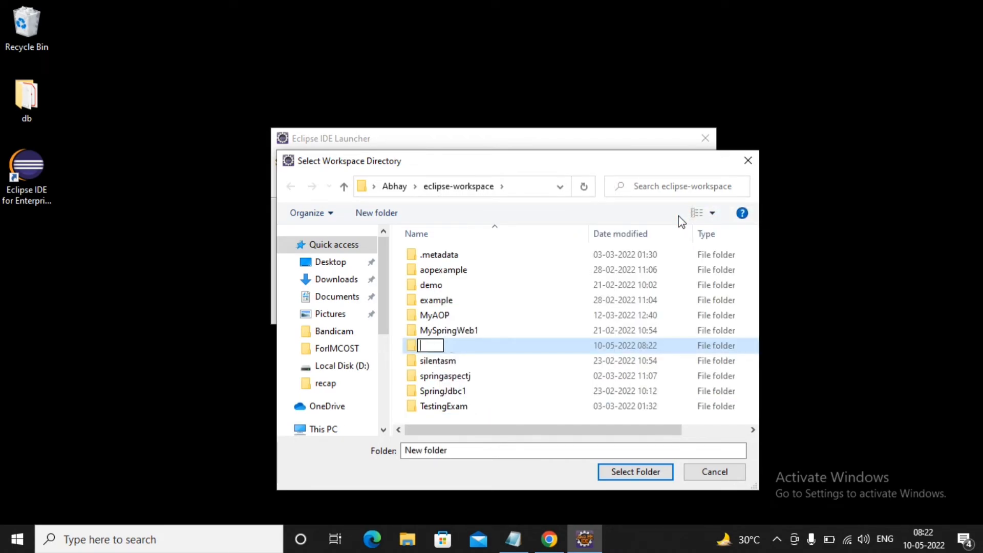
{"action": "type", "text": "AbhayWork"}
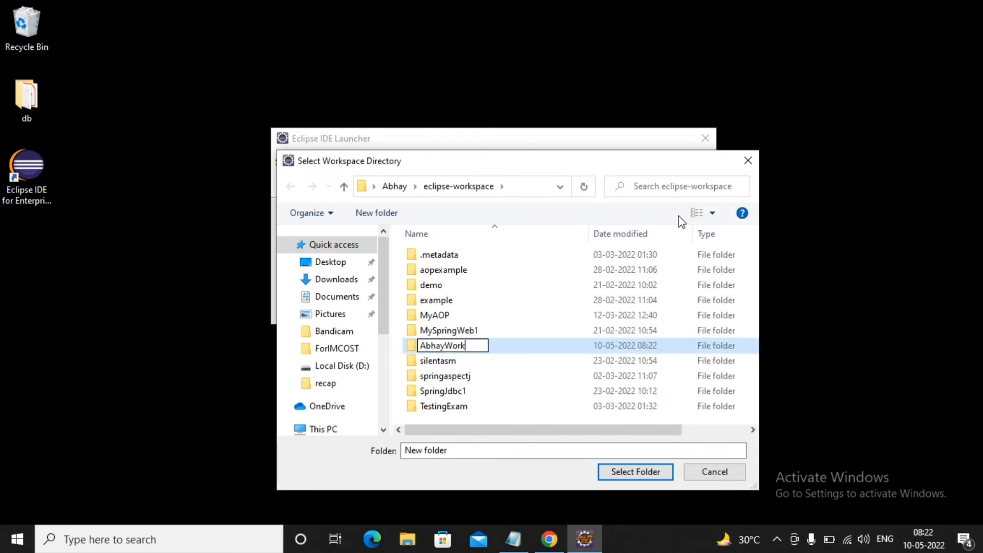
{"action": "type", "text": "Space"}
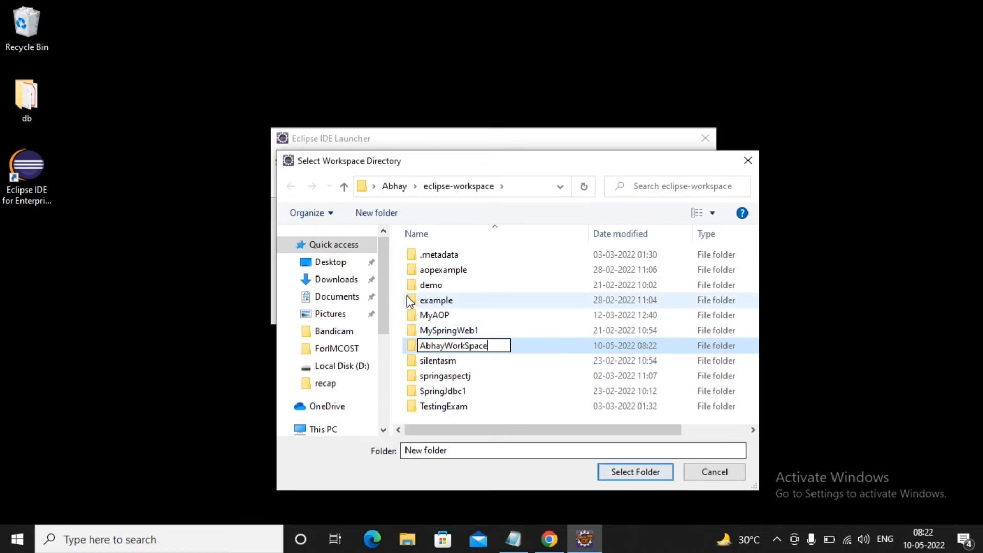
{"action": "left_click", "coordinate": [566, 345]}
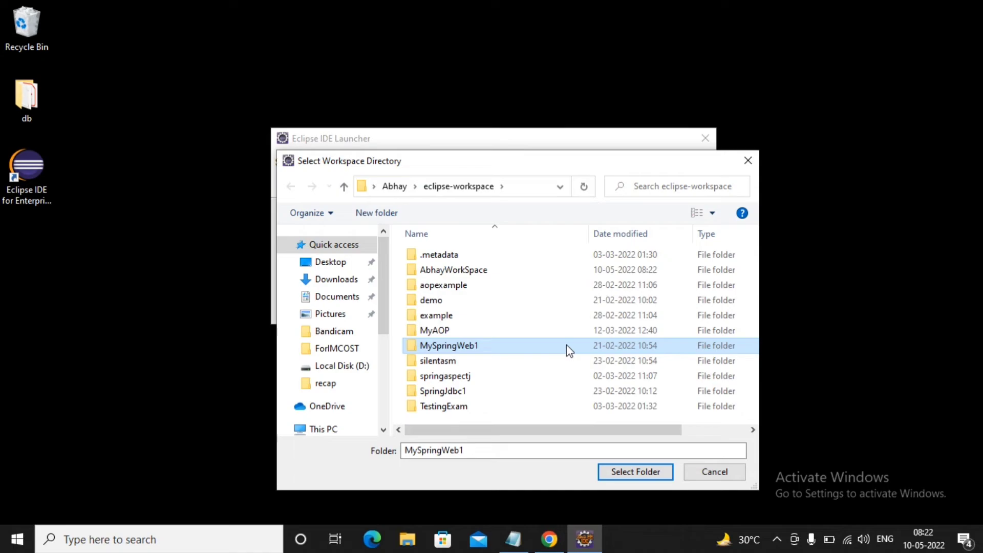
Choose the newly created WorkSpace folder as the workspace directory without making it the default
{"action": "left_click", "coordinate": [440, 270]}
{"action": "left_click", "coordinate": [652, 471]}
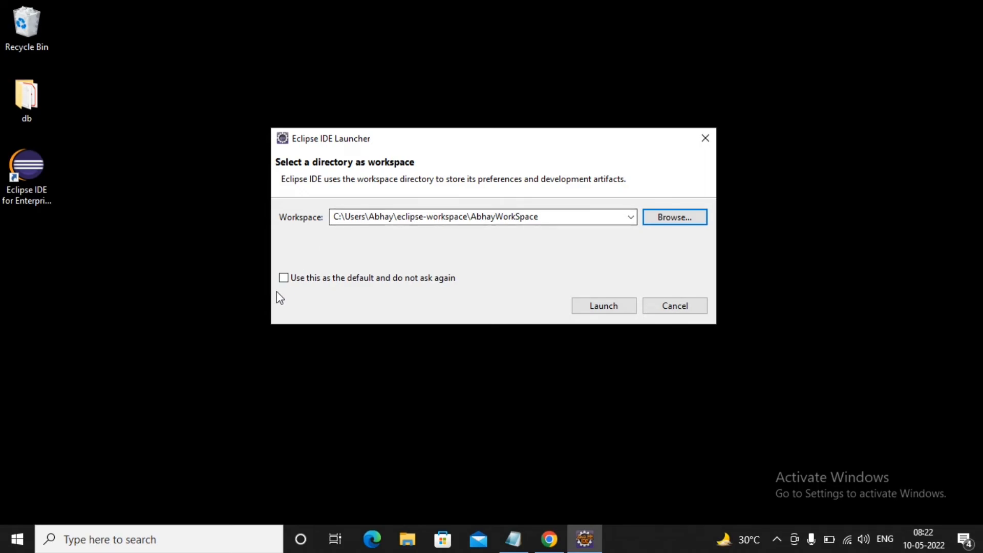
{"action": "left_click", "coordinate": [287, 282]}
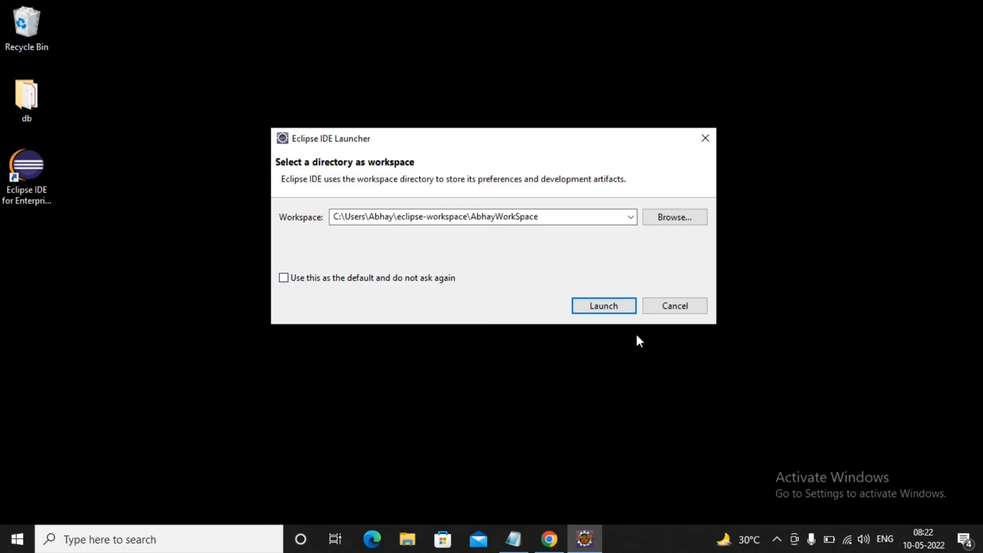
Launch Eclipse with the selected workspace and close the Welcome page in the maximized window
{"action": "left_click", "coordinate": [613, 308]}
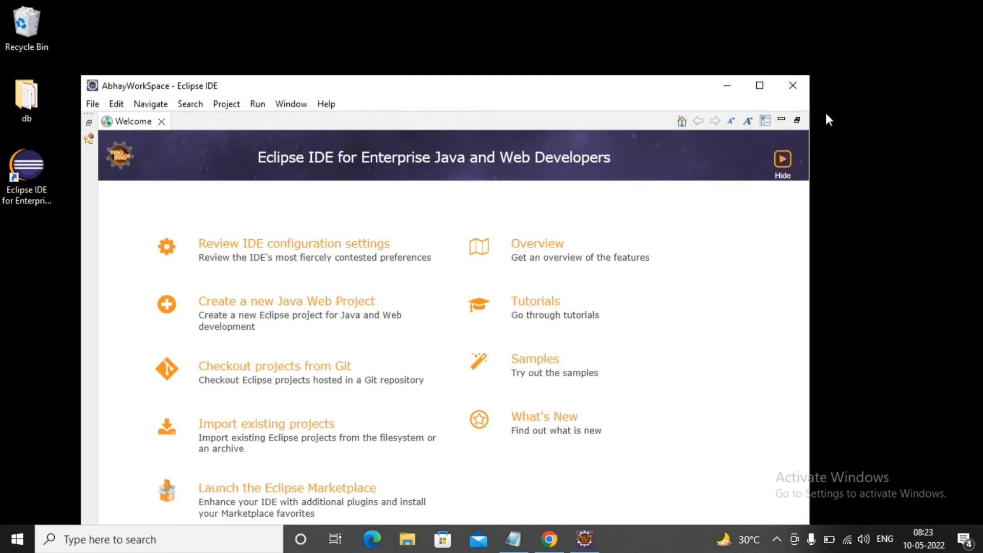
{"action": "left_click", "coordinate": [760, 85]}
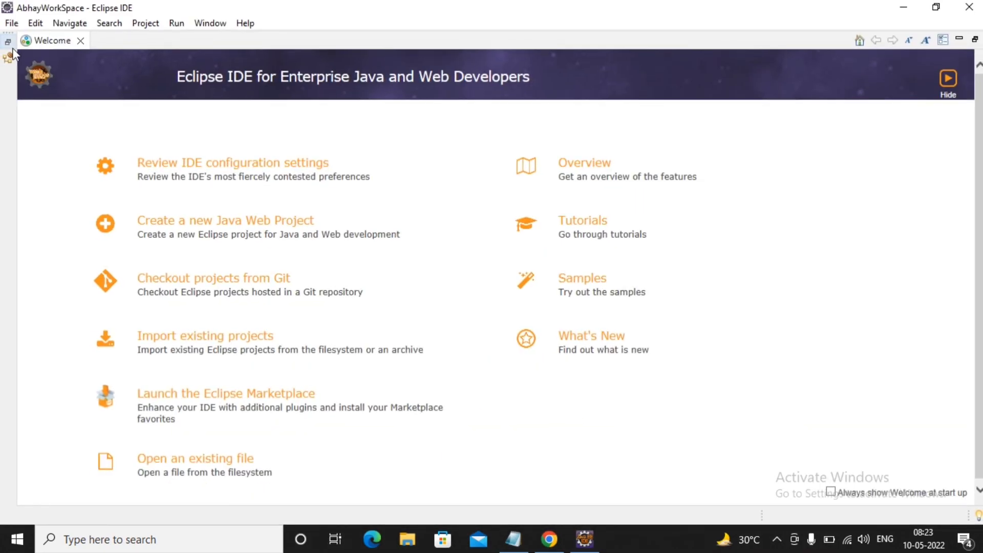
{"action": "left_click", "coordinate": [81, 40]}
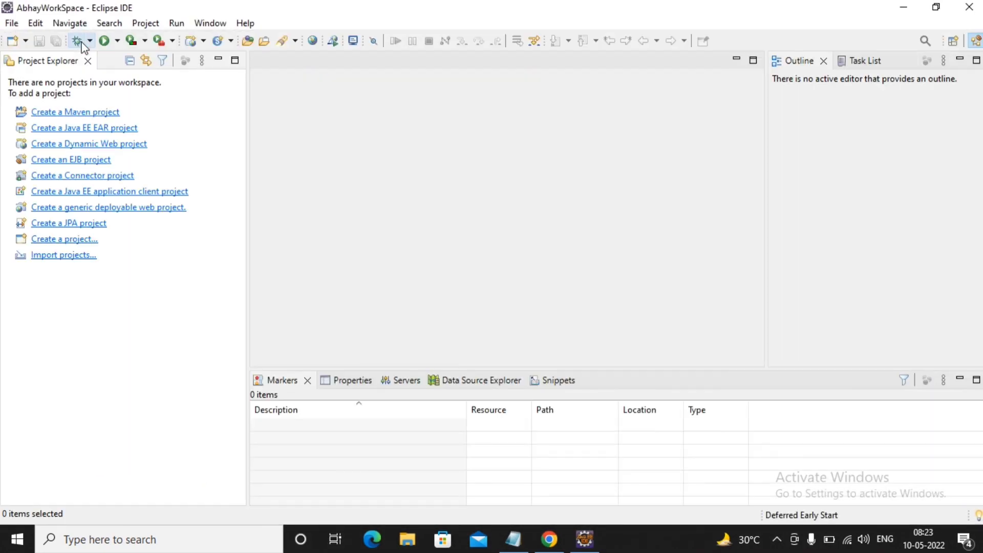